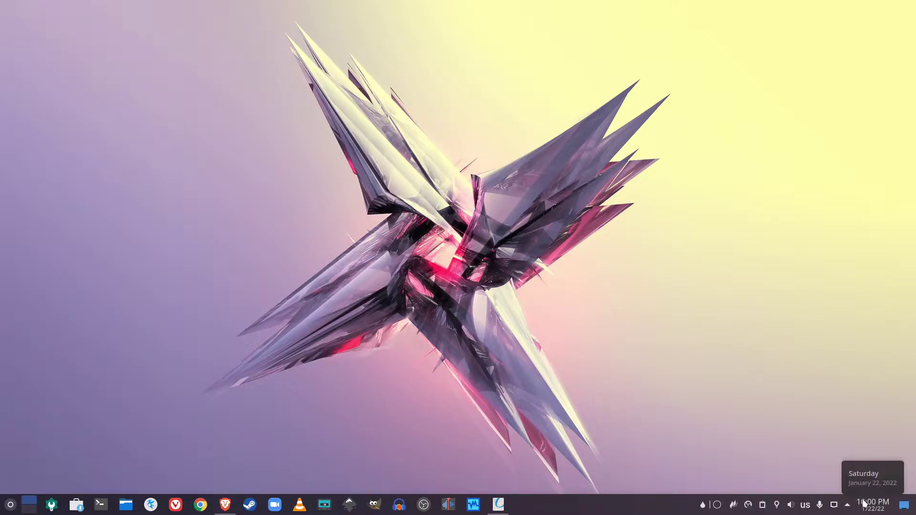
Step: Bring back Brave and search Font Squirrel for 'roboto' to open the Roboto font page
mouse_move(877, 510)
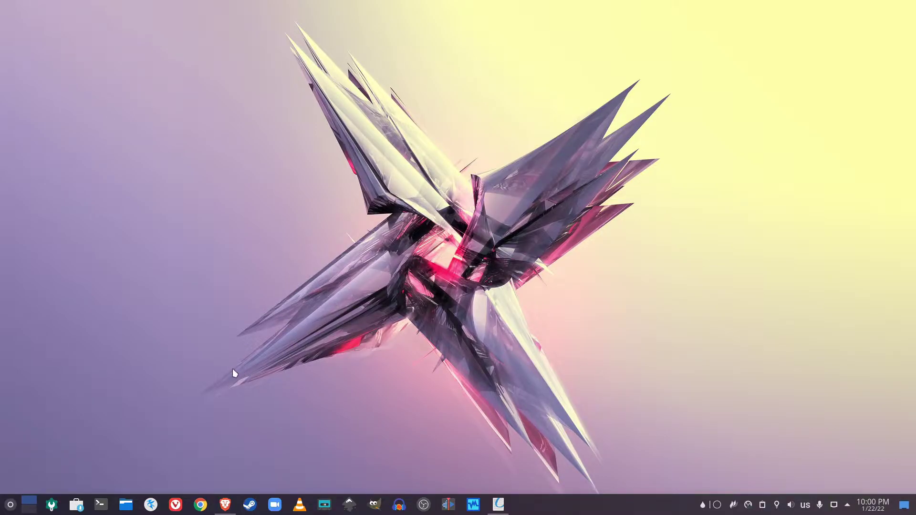
left_click(225, 503)
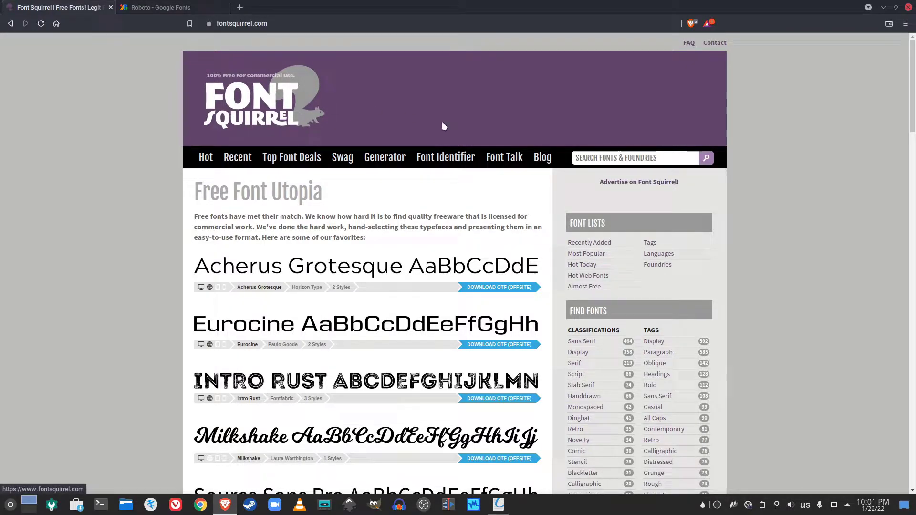
left_click(588, 161)
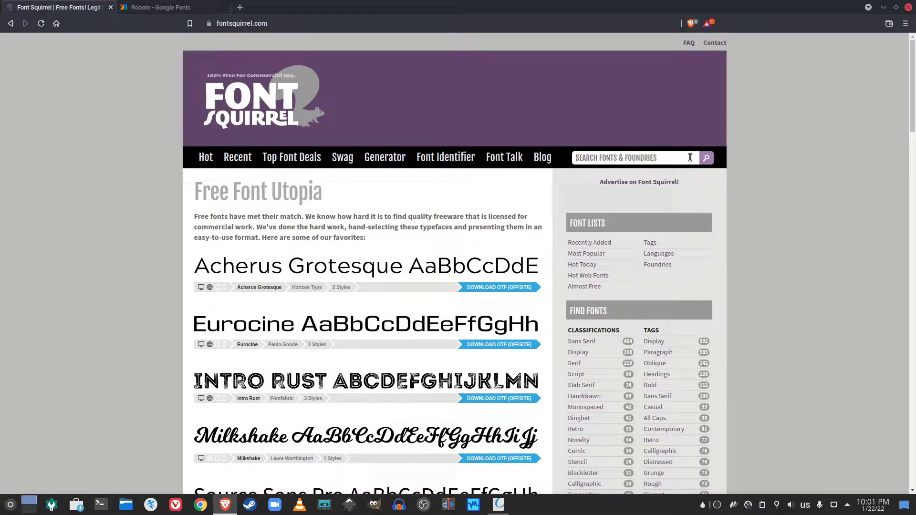
type("roboto")
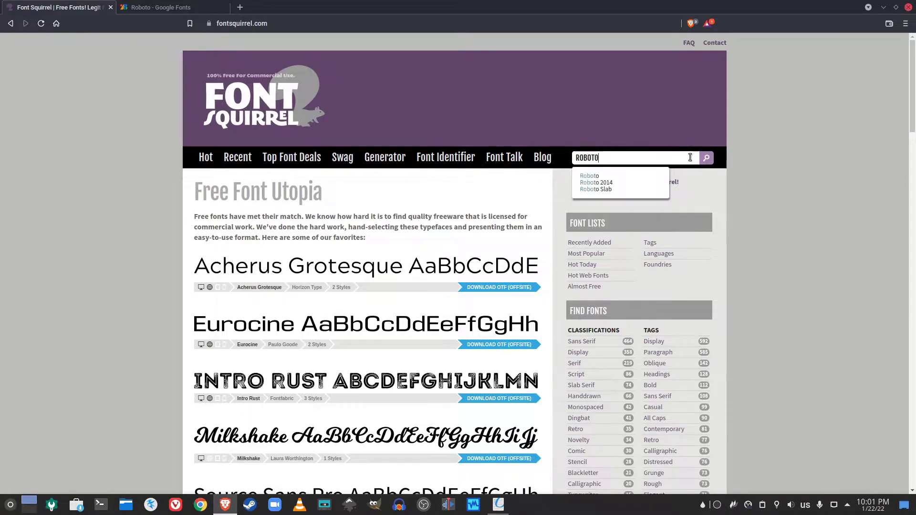
left_click(591, 178)
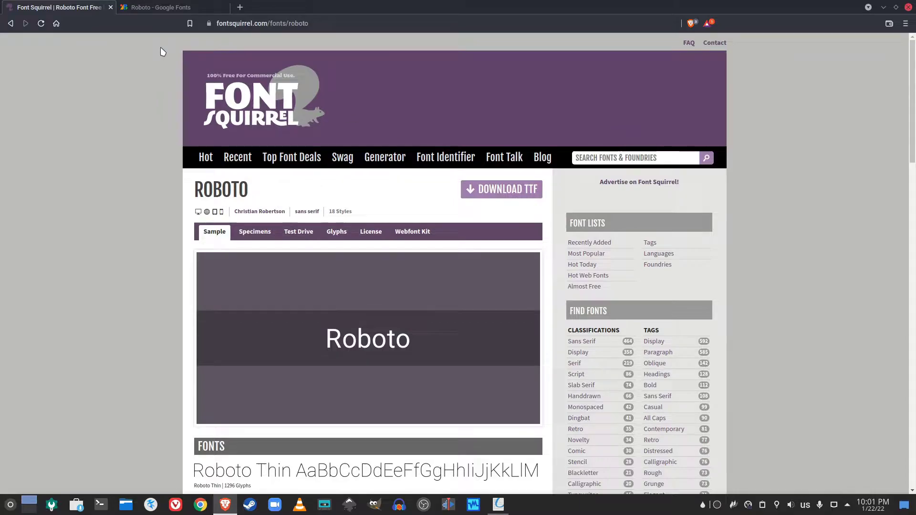
Step: On the Google Fonts Roboto page, start the family download and cancel the save
left_click(140, 8)
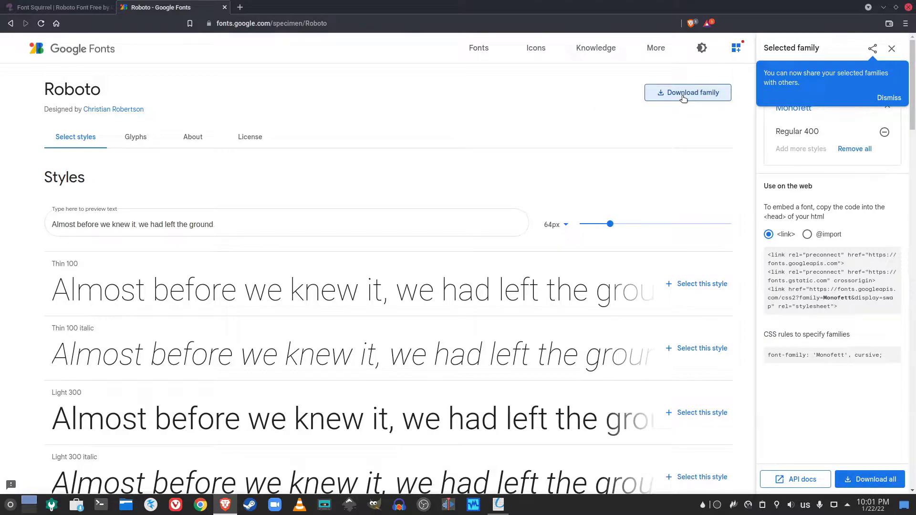
left_click(683, 94)
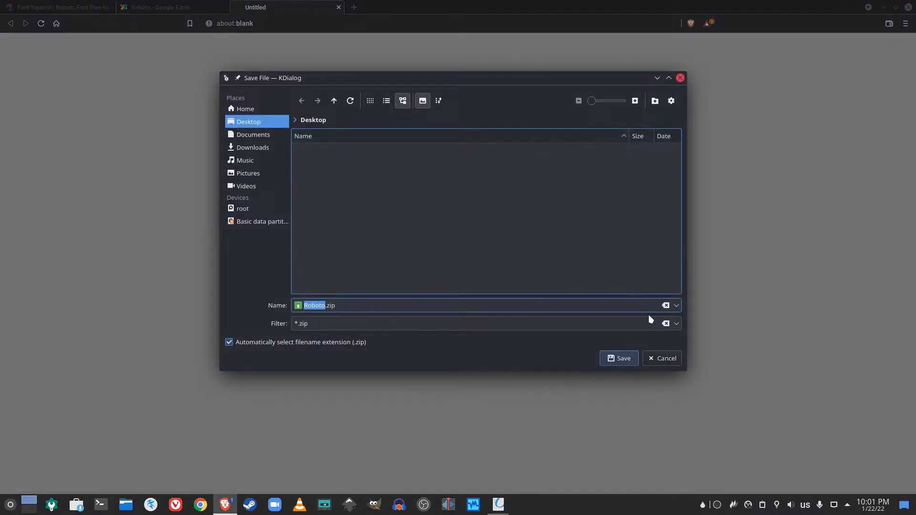
left_click(663, 362)
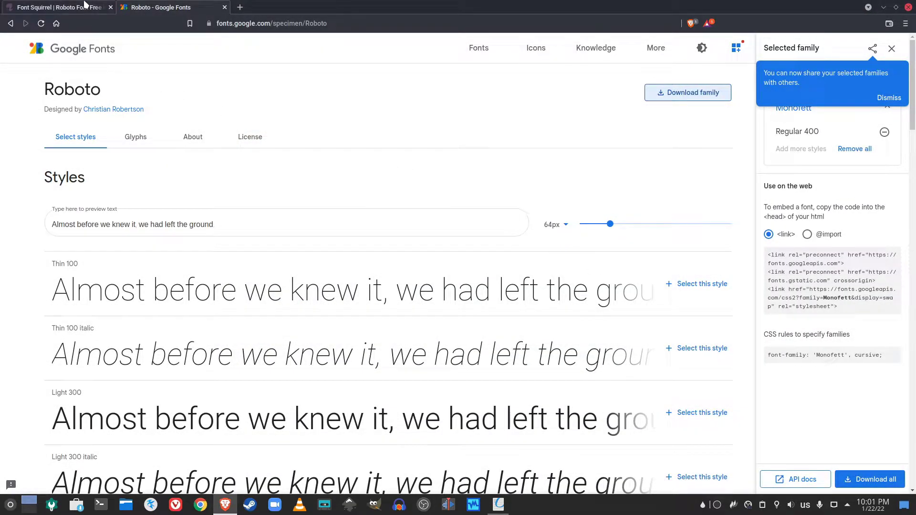
Step: In Font Squirrel's Test Drive, preview 'primal penguin' in Roboto Medium at size 14
left_click(65, 7)
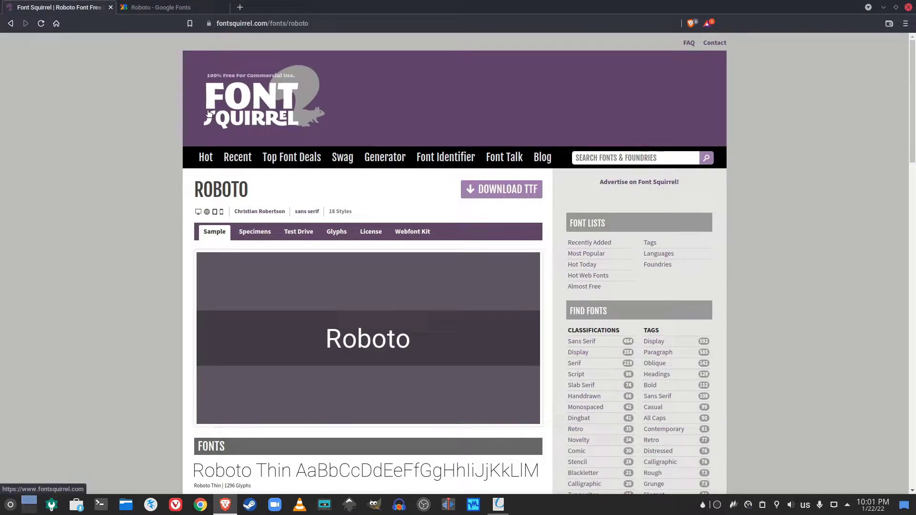
left_click(297, 237)
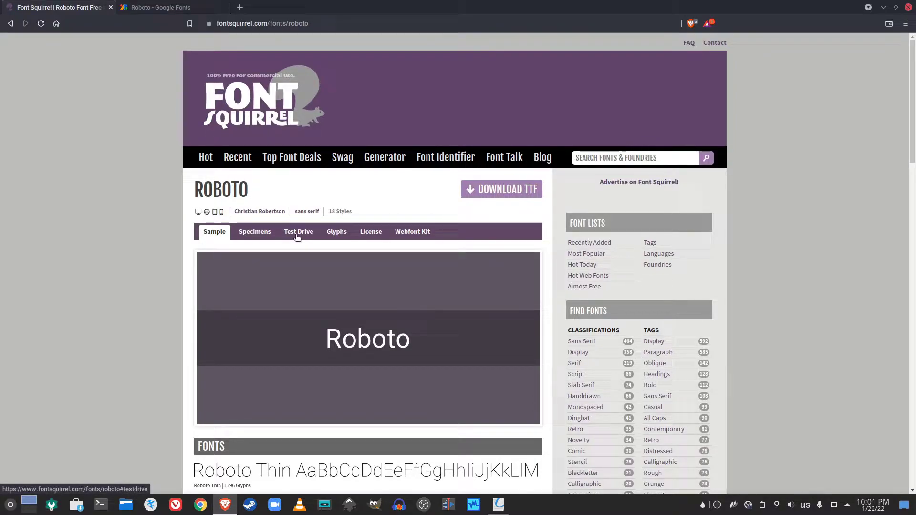
left_click(315, 257)
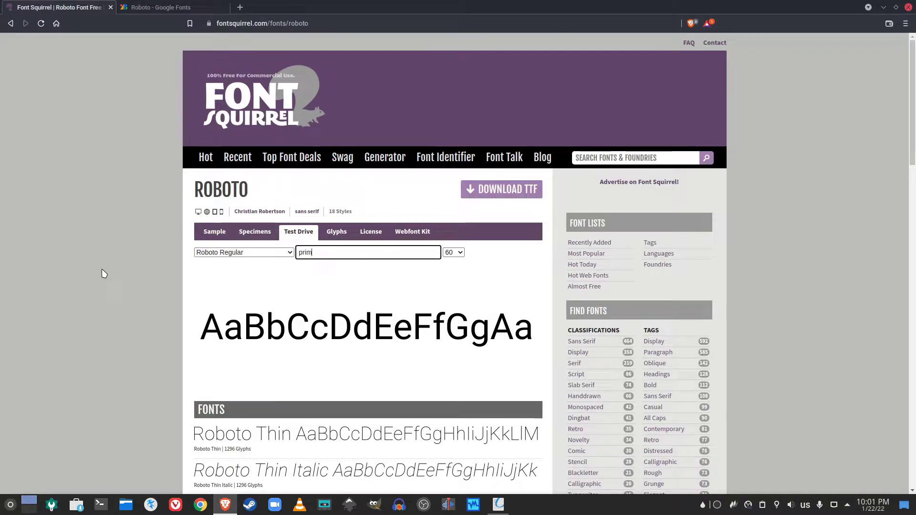
type("primal penguin")
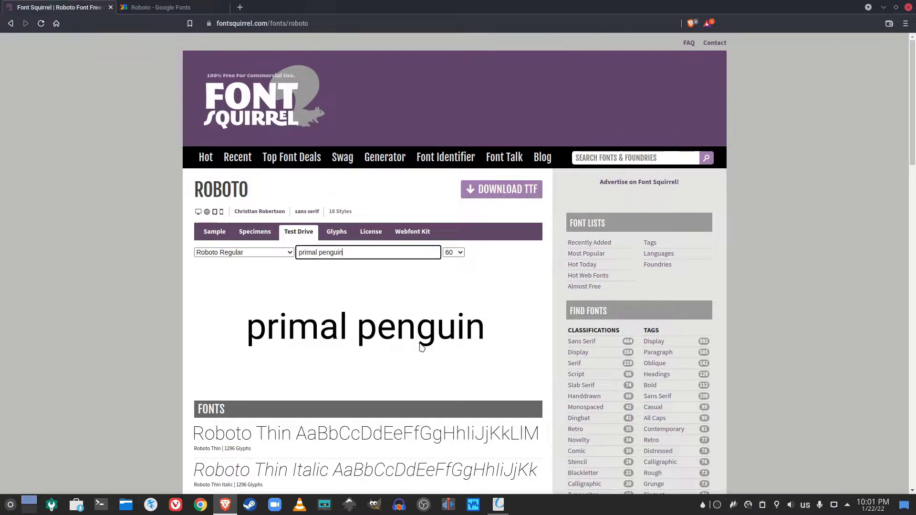
left_click(456, 252)
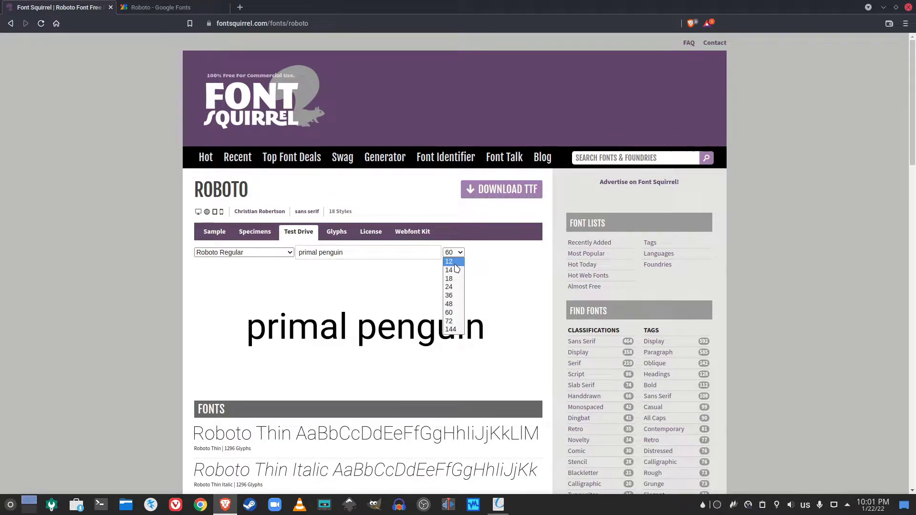
left_click(453, 271)
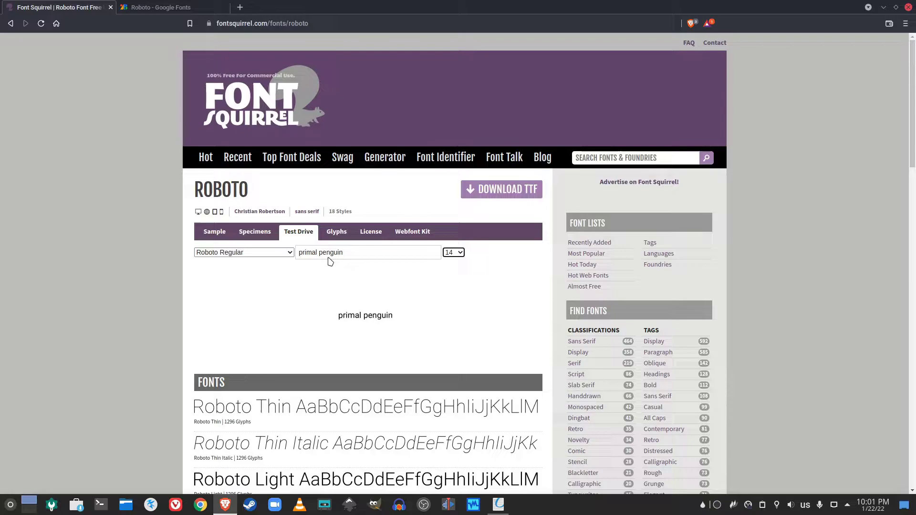
left_click(283, 254)
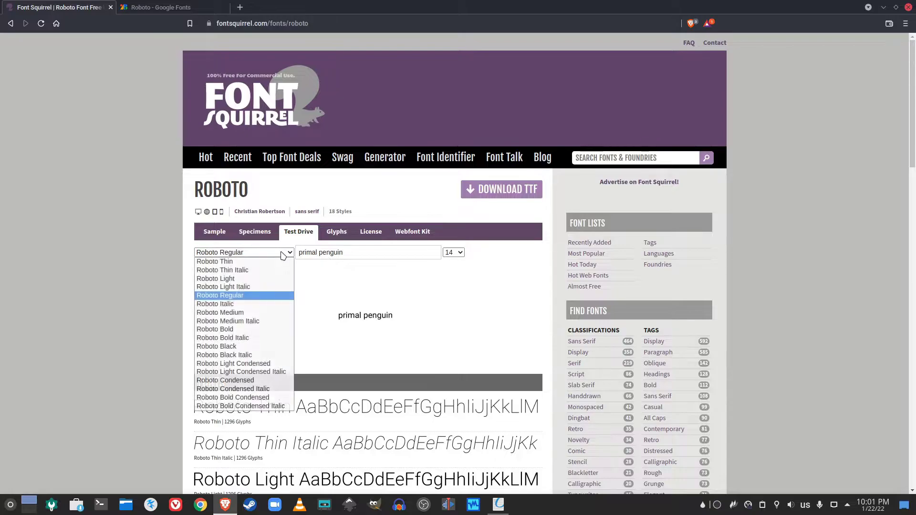
left_click(244, 313)
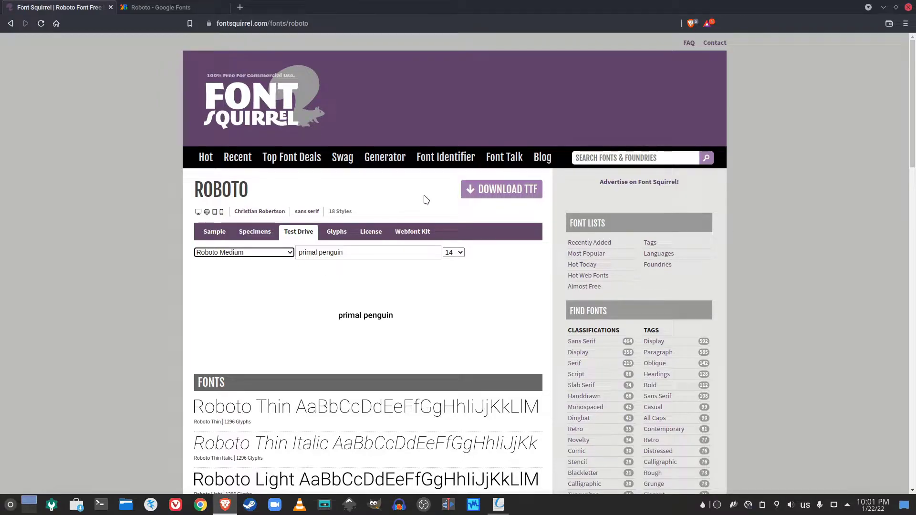
Step: Start the Roboto TTF download and cancel saving the zip archive
left_click(483, 199)
left_click(485, 202)
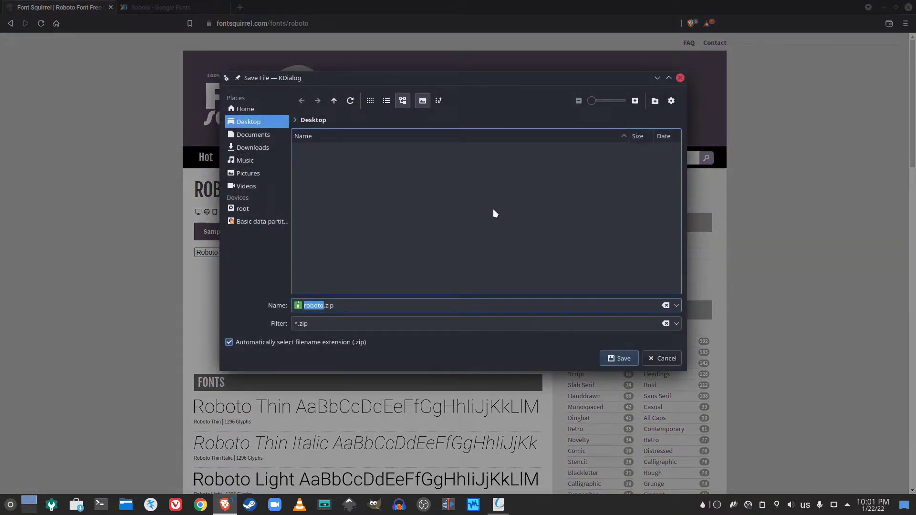
left_click(673, 363)
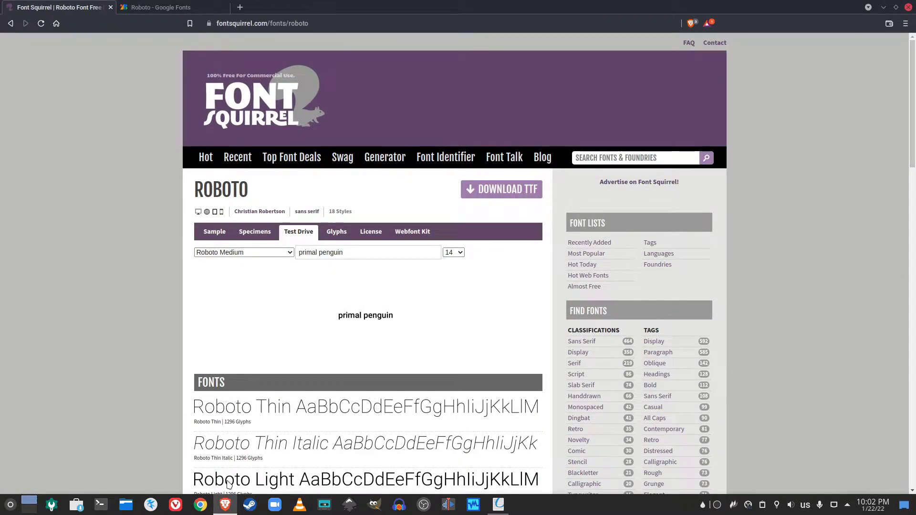
Step: Minimize Brave and open Appearance > Font Management in System Settings
left_click(227, 503)
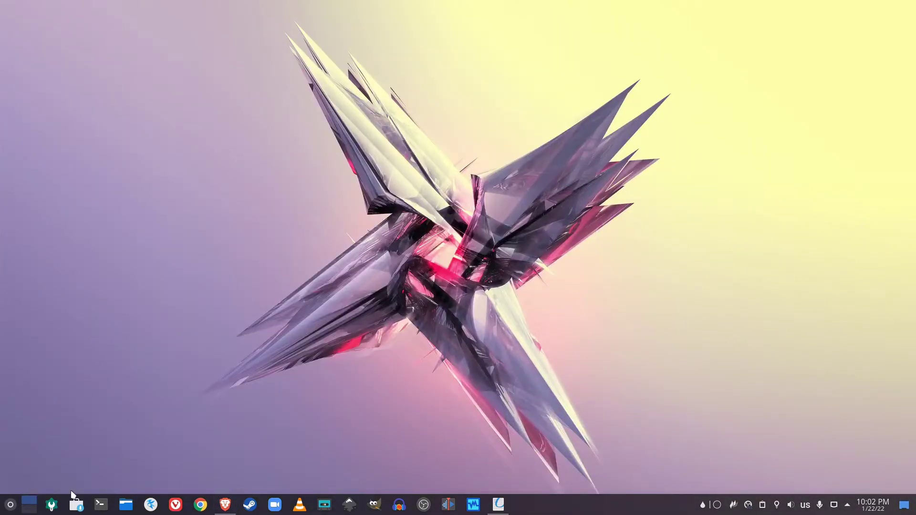
left_click(51, 504)
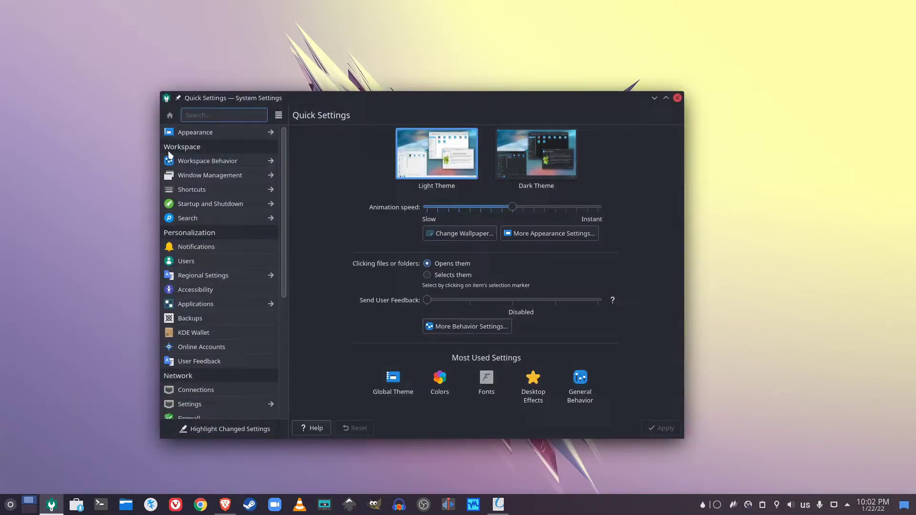
left_click(194, 137)
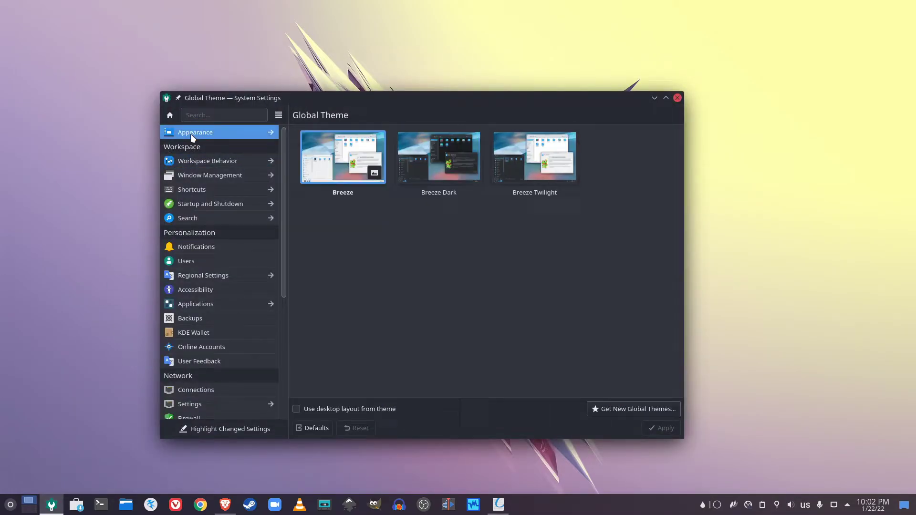
left_click(213, 265)
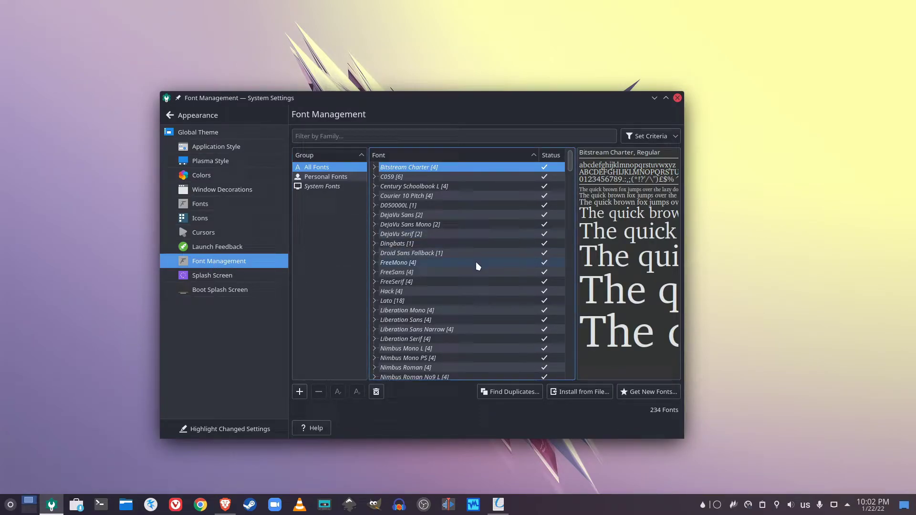
left_click(642, 392)
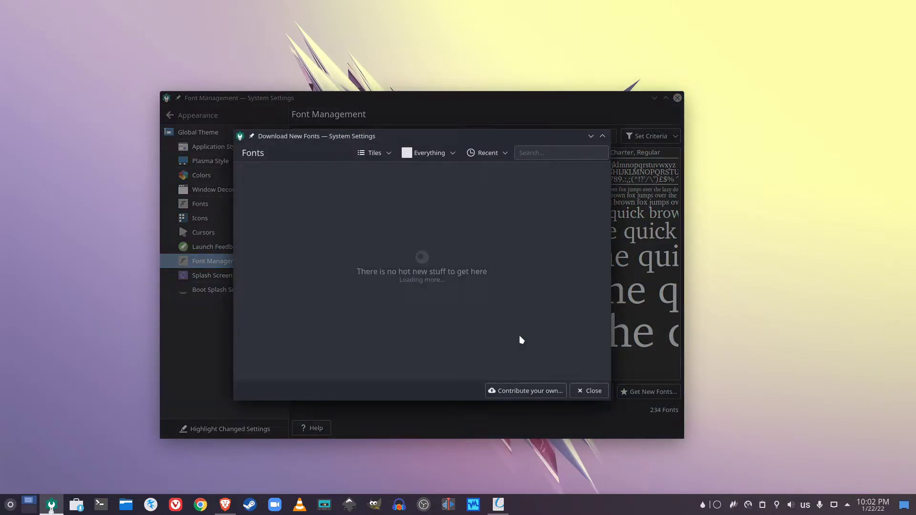
left_click(507, 256)
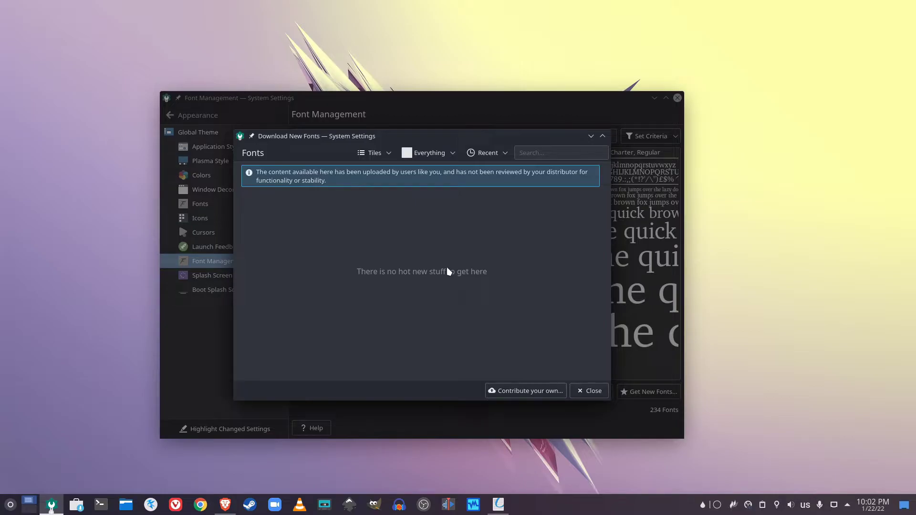
left_click(590, 392)
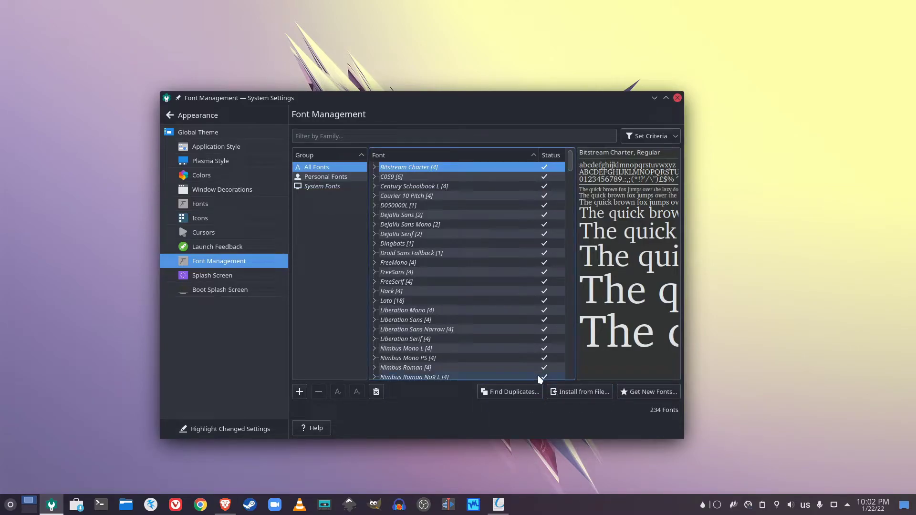
Step: Install the twelve Roboto .ttf files from Downloads/Roboto via Install from File
left_click(568, 398)
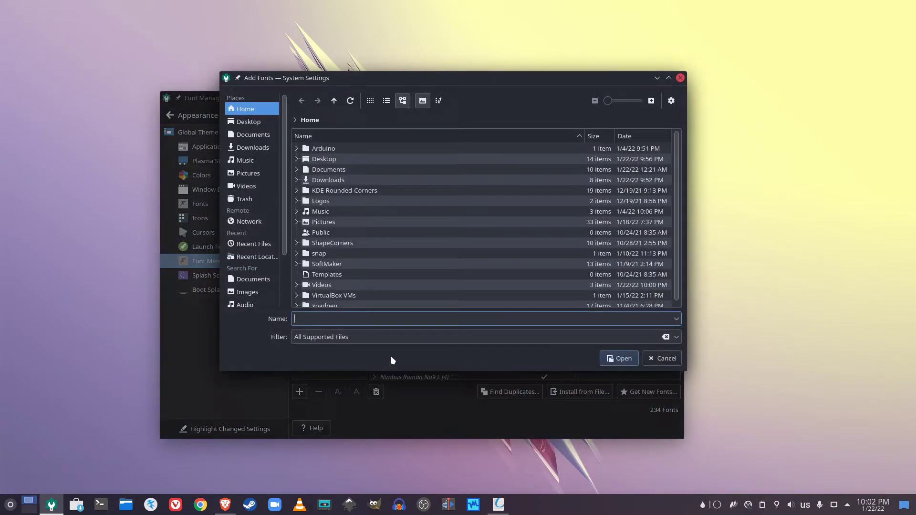
left_click(254, 149)
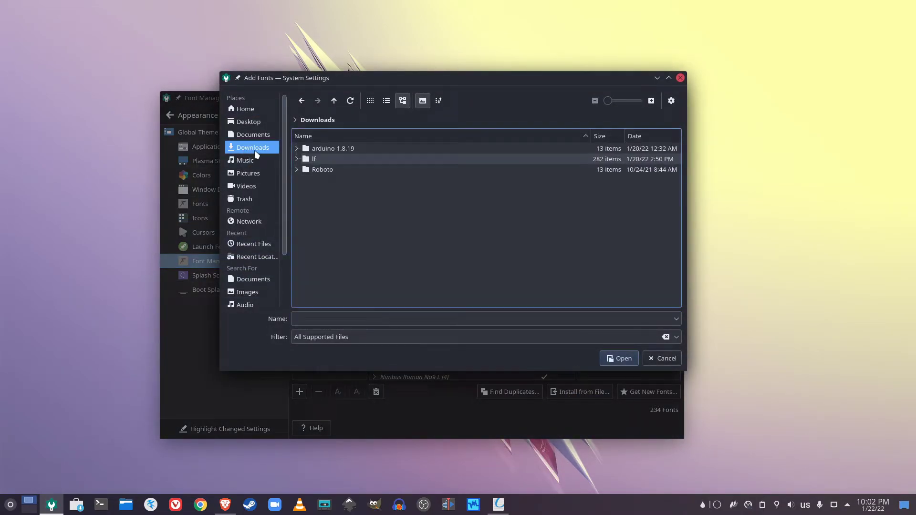
left_click(319, 171)
double_click(321, 173)
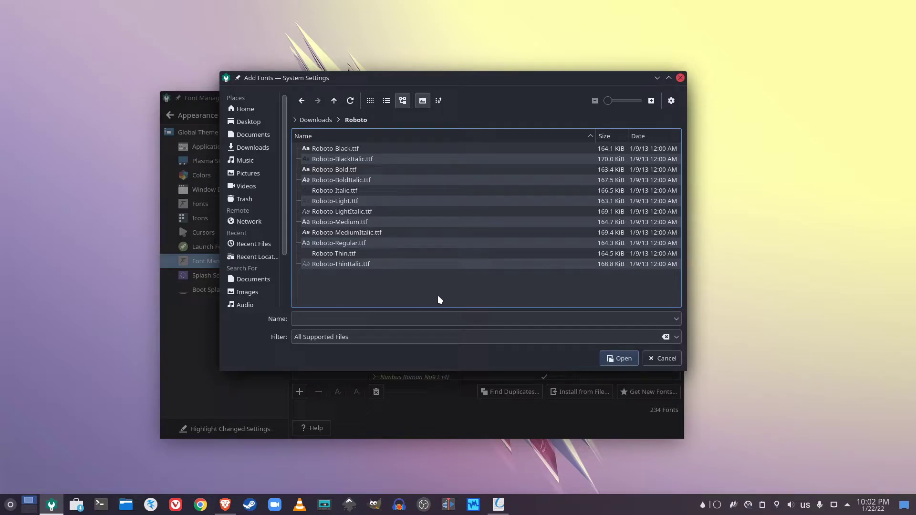
left_click_drag(438, 297, 302, 112)
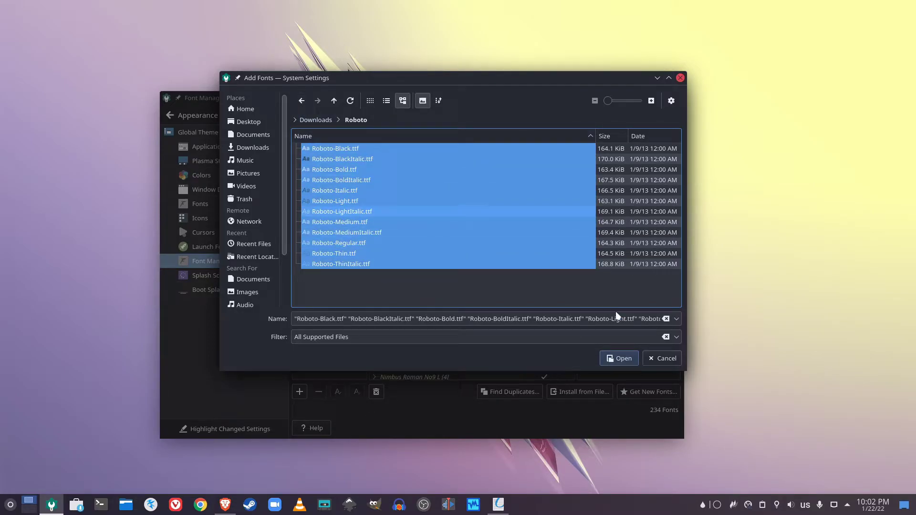
left_click(654, 363)
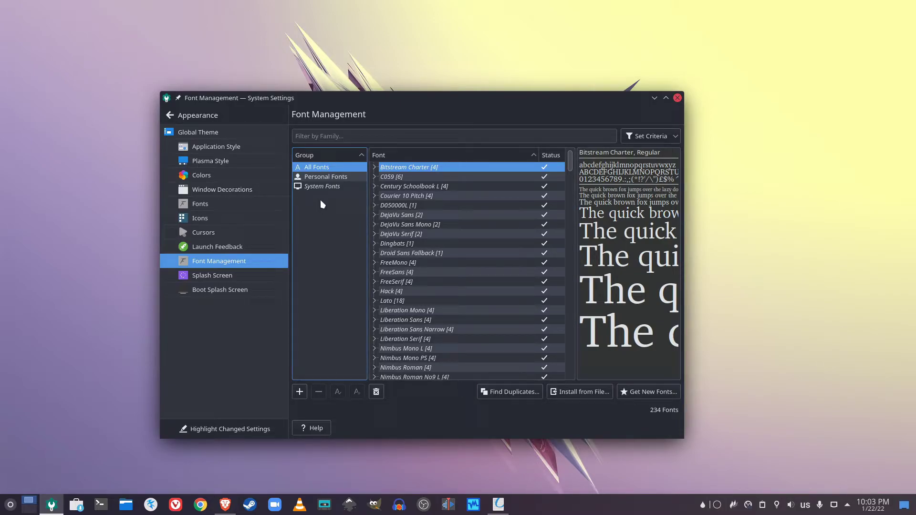
Step: On the Fonts page, set all system fonts to Roboto Medium through Adjust All Fonts
left_click(188, 204)
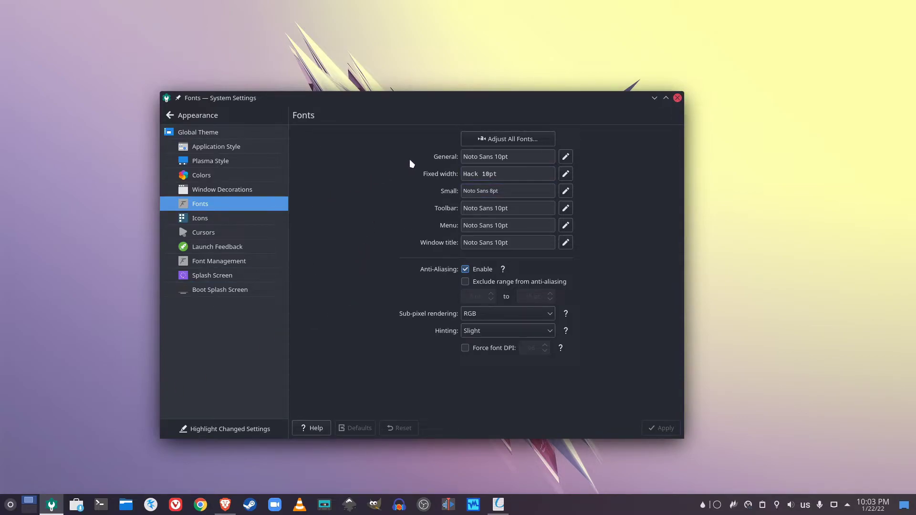
left_click(494, 139)
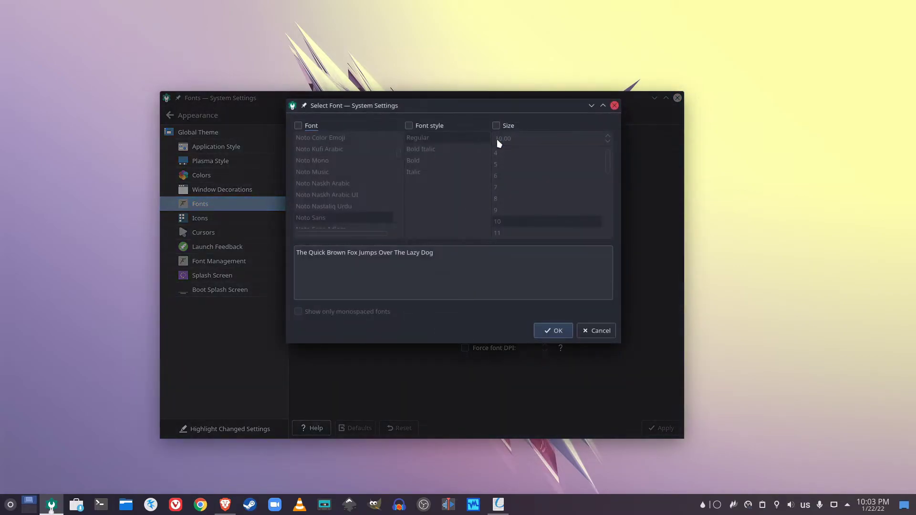
left_click(299, 126)
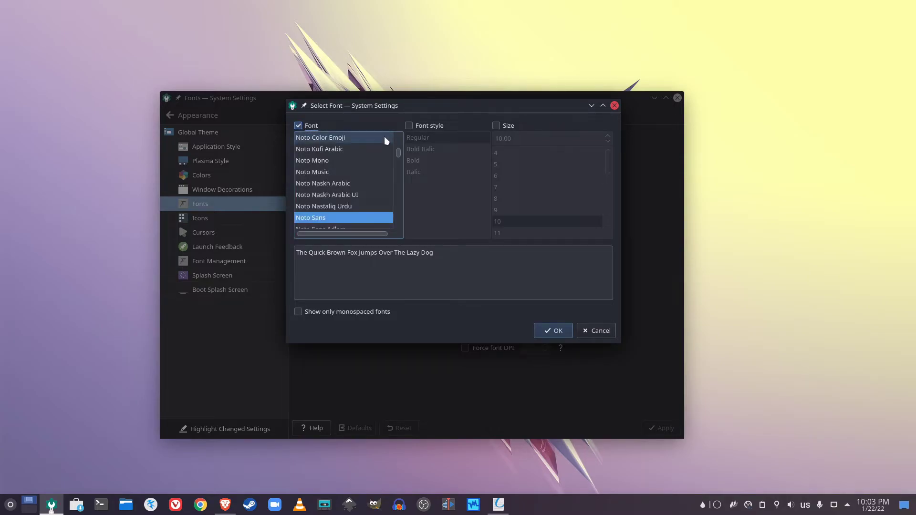
scroll(397, 153, "up", 3)
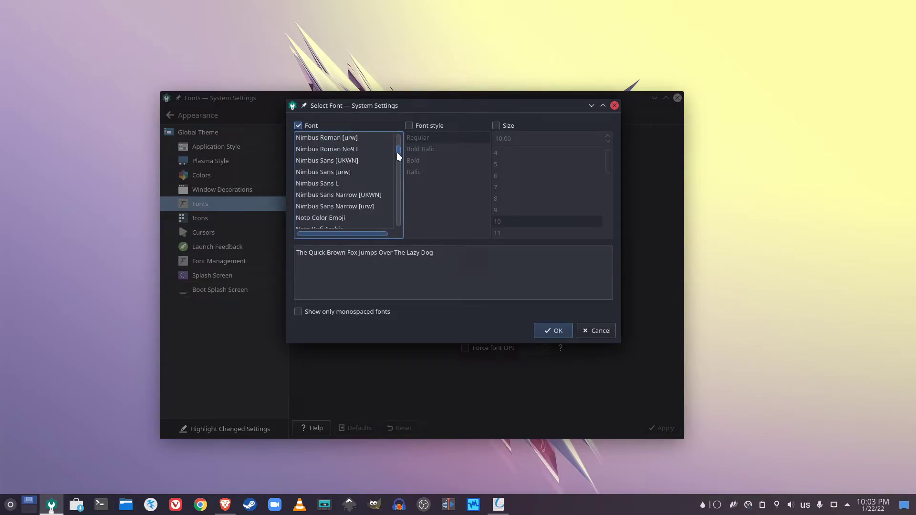
scroll(399, 152, "down", 20)
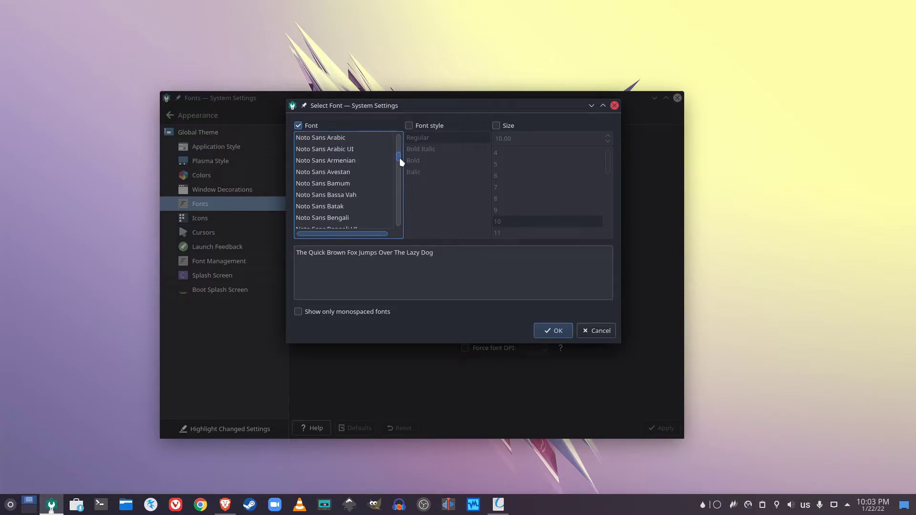
left_click_drag(404, 181, 402, 219)
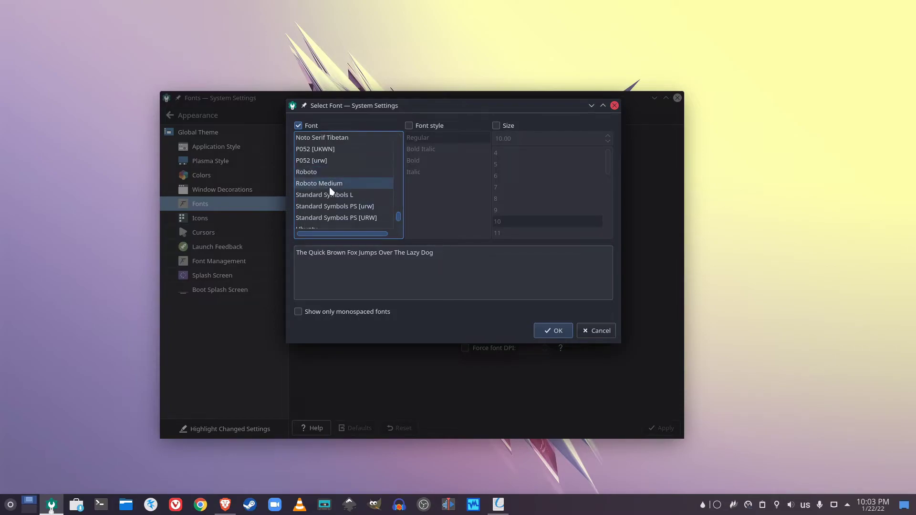
left_click(305, 185)
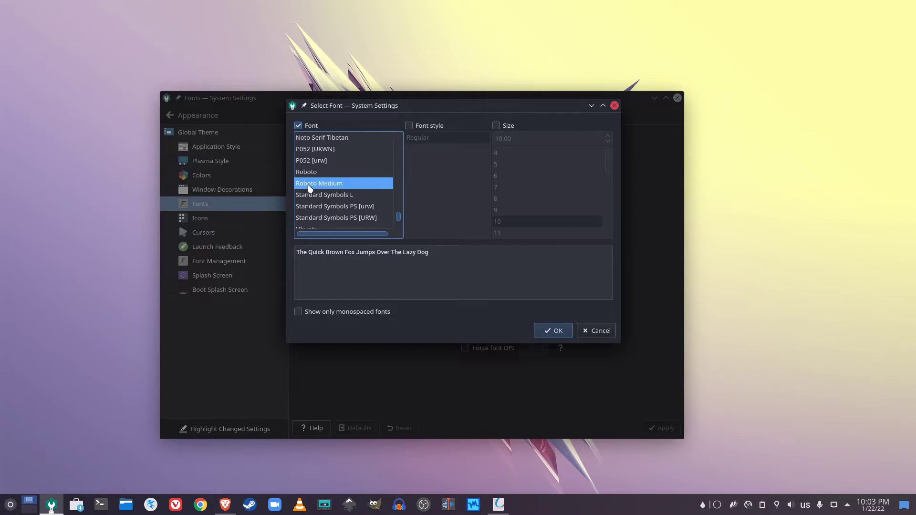
left_click(409, 127)
left_click(413, 139)
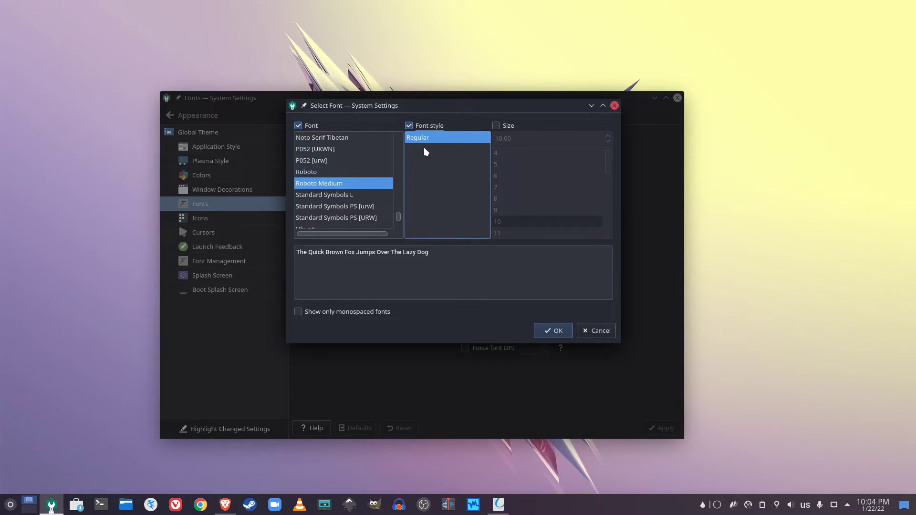
left_click(409, 127)
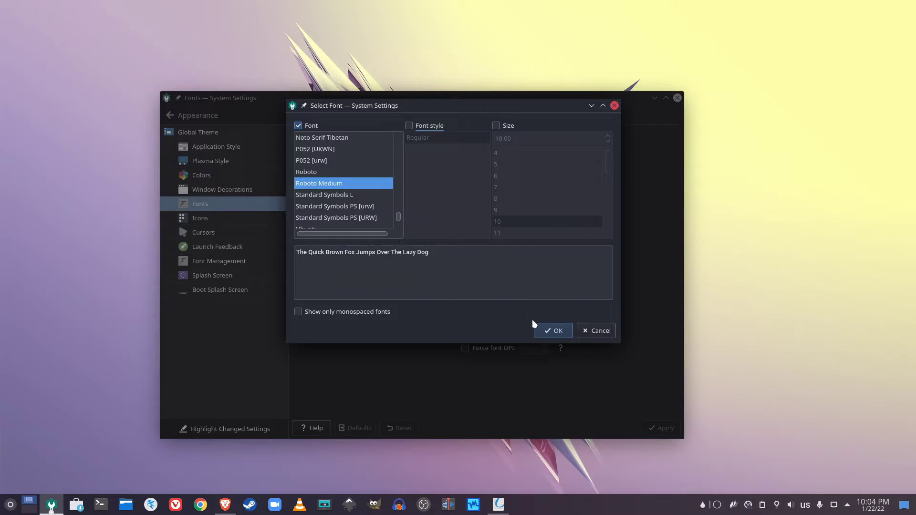
left_click(550, 334)
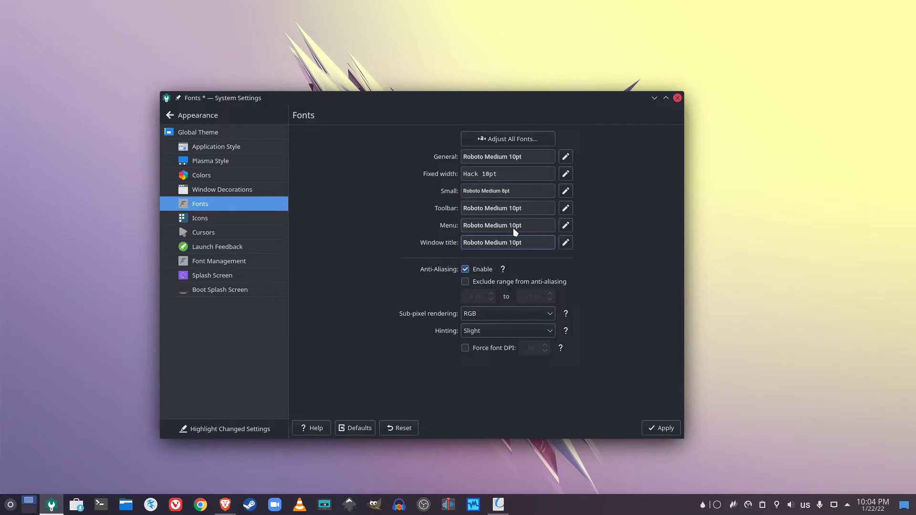
Step: Check one font's chooser without changing it, then apply the Roboto Medium fonts
left_click(566, 209)
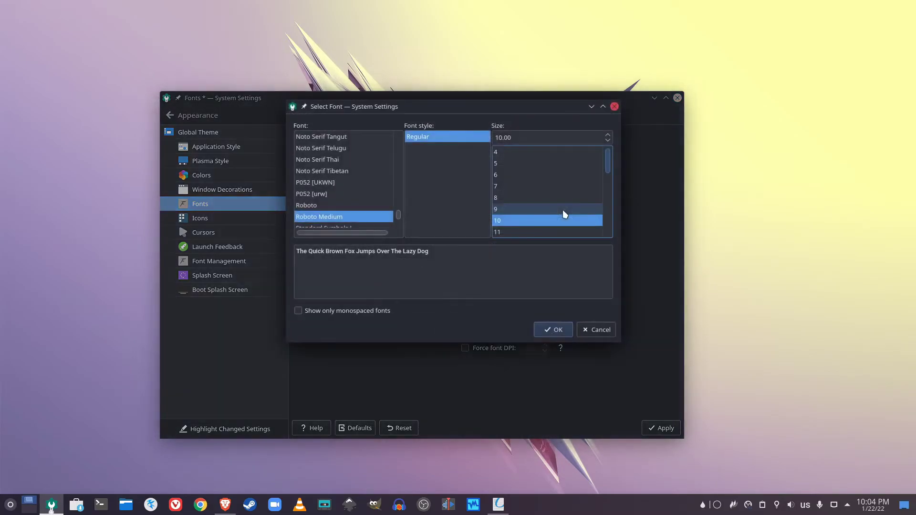
left_click(596, 331)
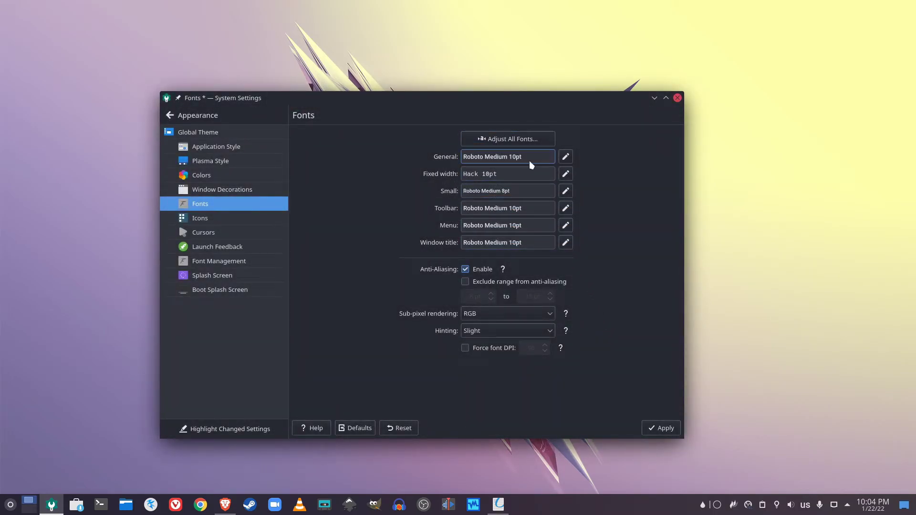
left_click(663, 430)
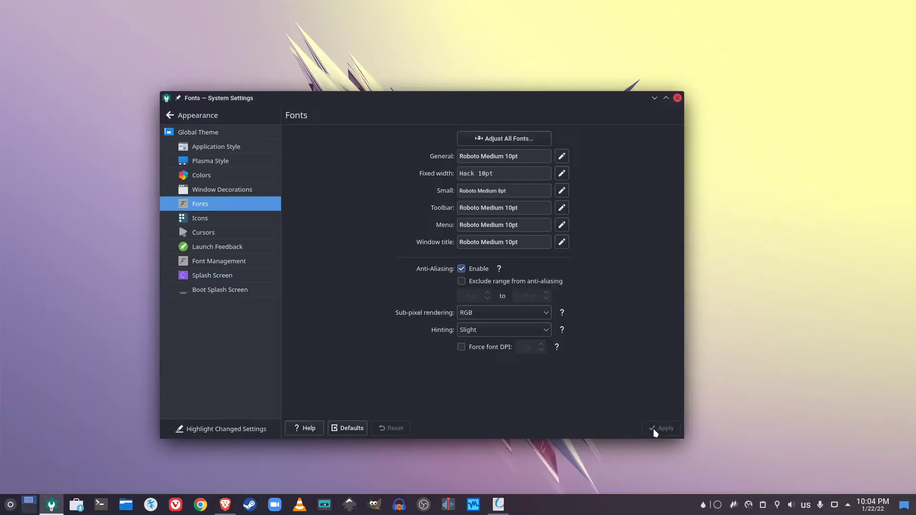
left_click(876, 509)
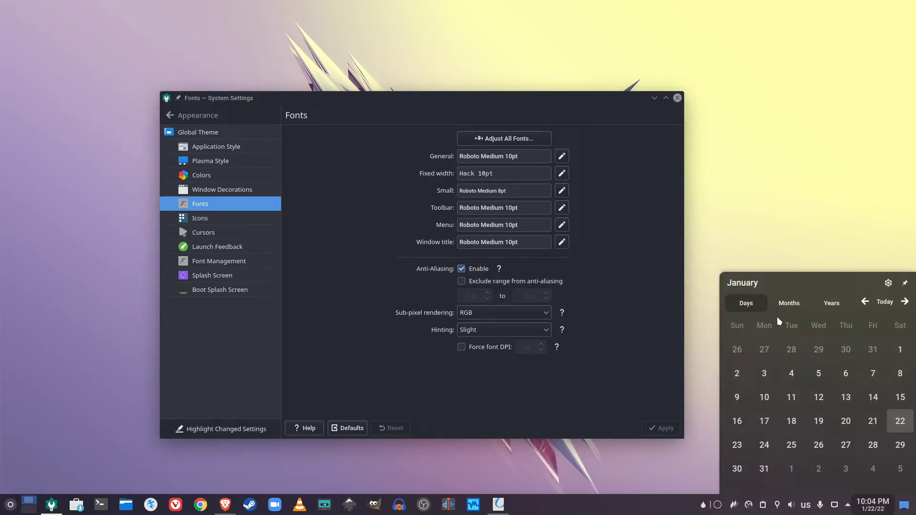
key("Escape")
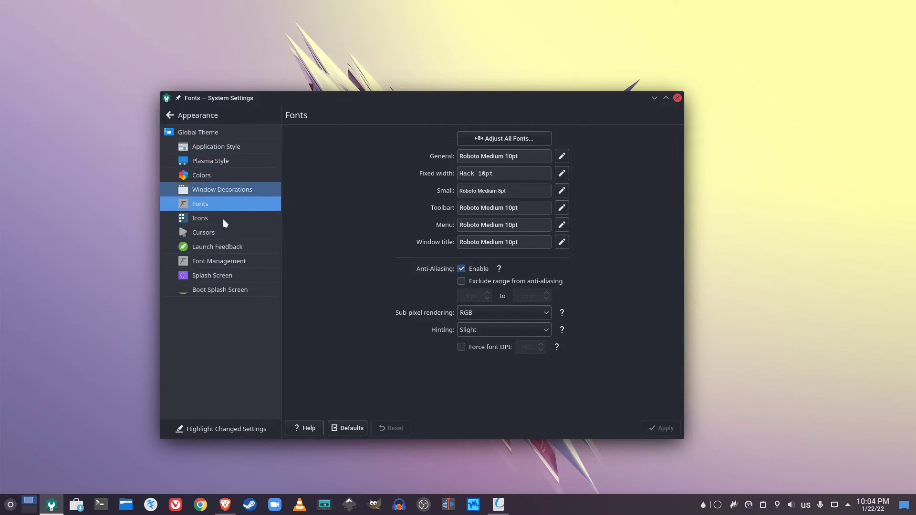
Step: Restart System Settings and return to Appearance > Fonts to confirm Roboto Medium persists
left_click(678, 98)
left_click(51, 504)
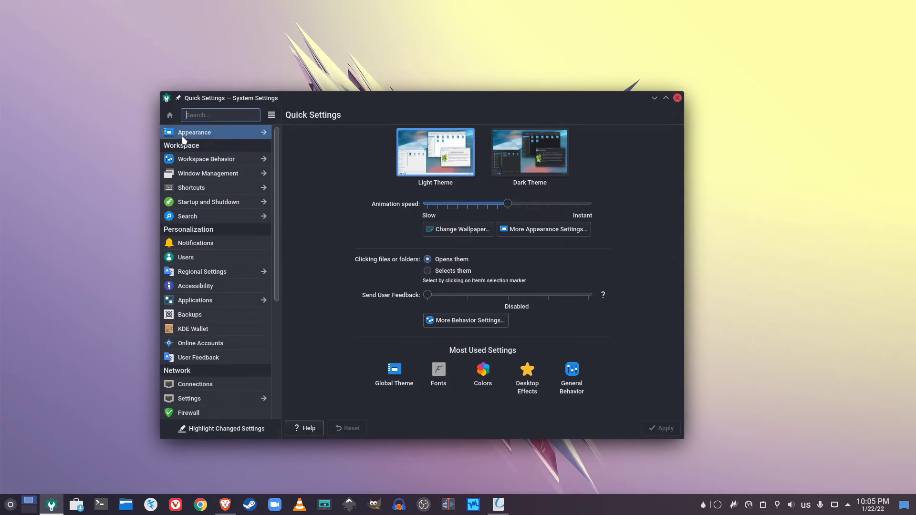
left_click(184, 136)
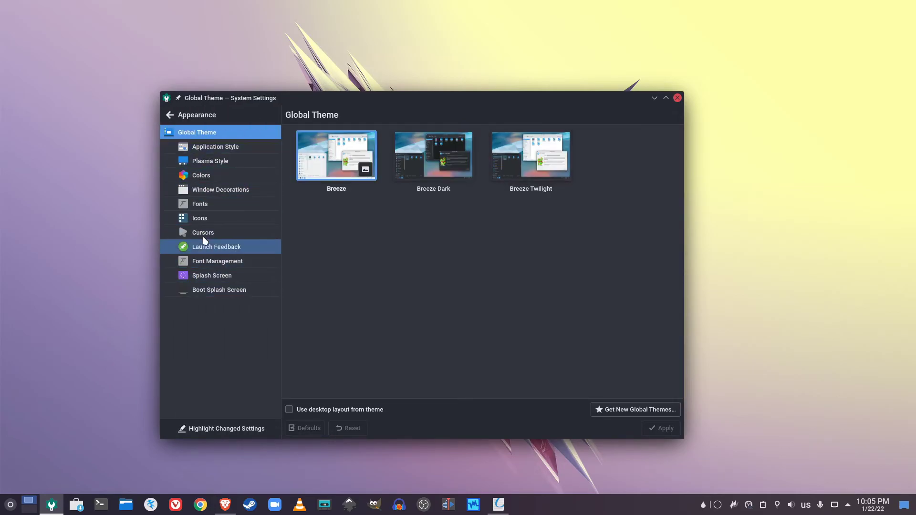
left_click(222, 204)
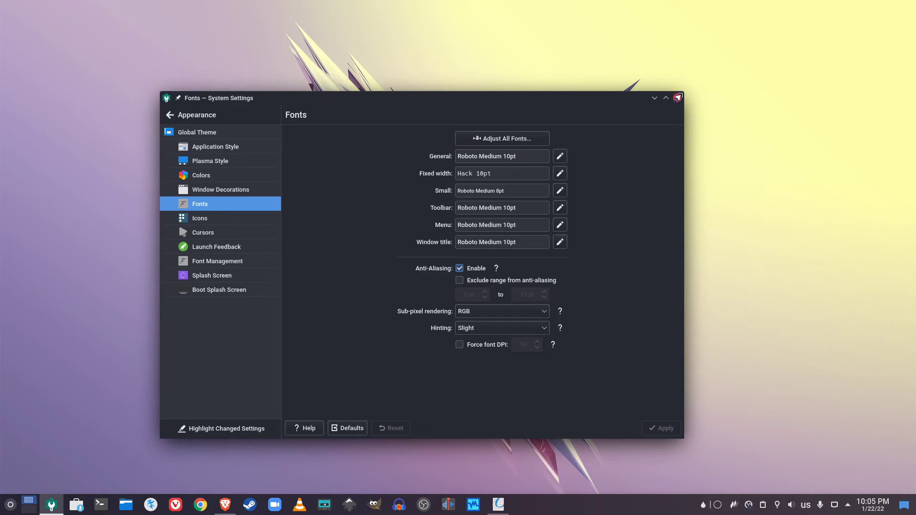
Step: Narrow the settings window and move it further right on the desktop
left_click_drag(678, 98, 587, 113)
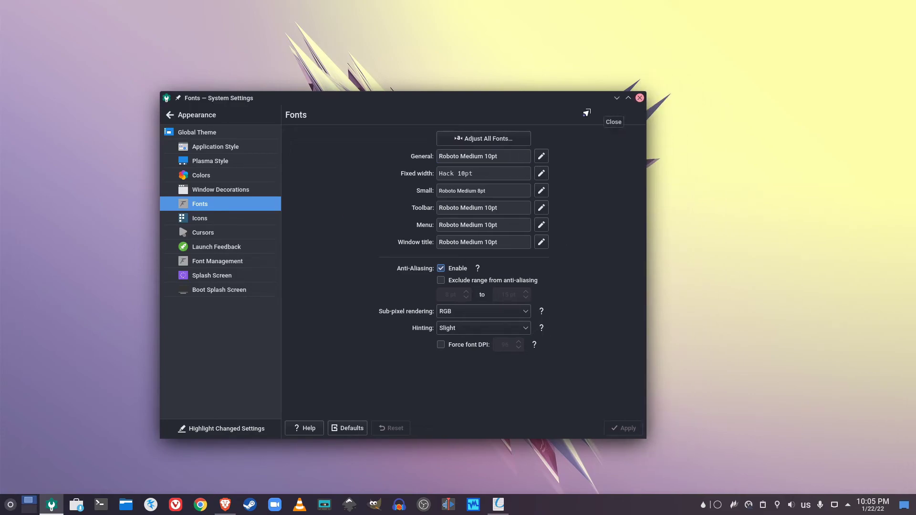
left_click_drag(453, 103, 521, 101)
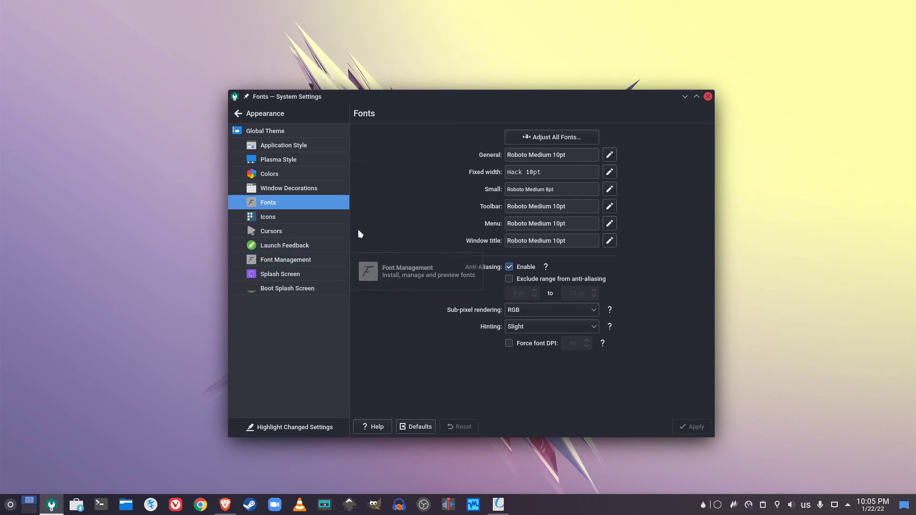
Step: Close the System Settings window
left_click(709, 96)
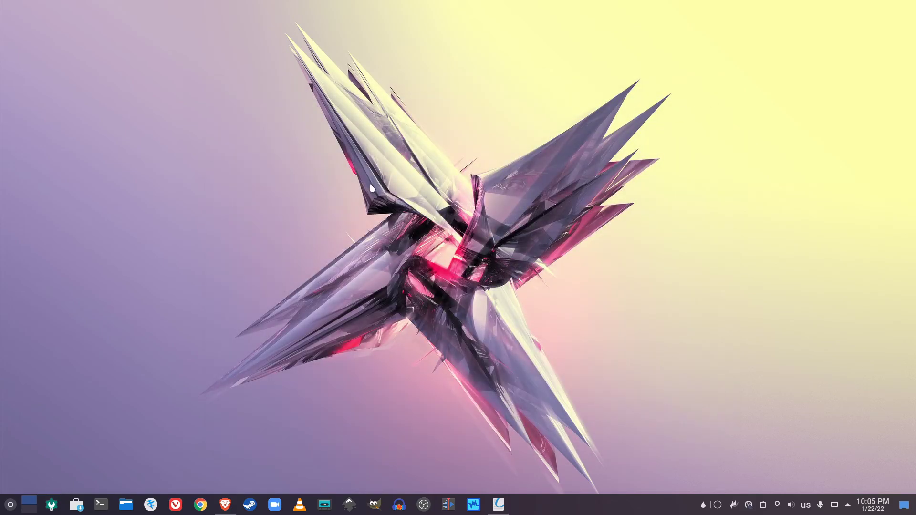